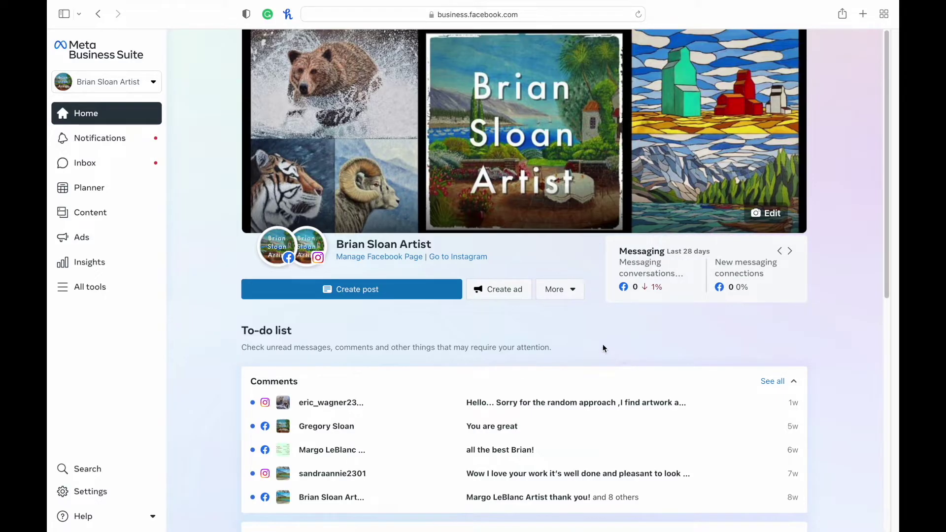
# Open the Planner and choose Create reel from Friday June 9's Schedule menu
pyautogui.click(567, 289)
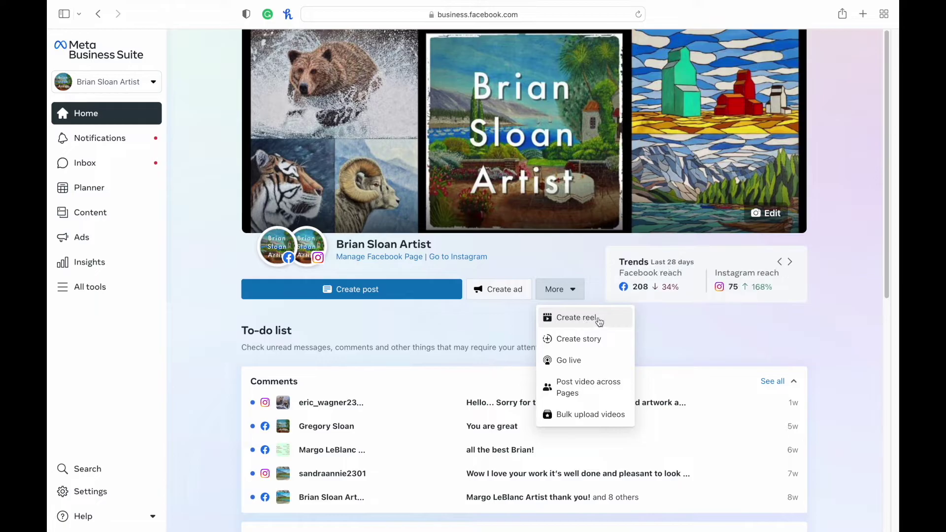
pyautogui.click(486, 316)
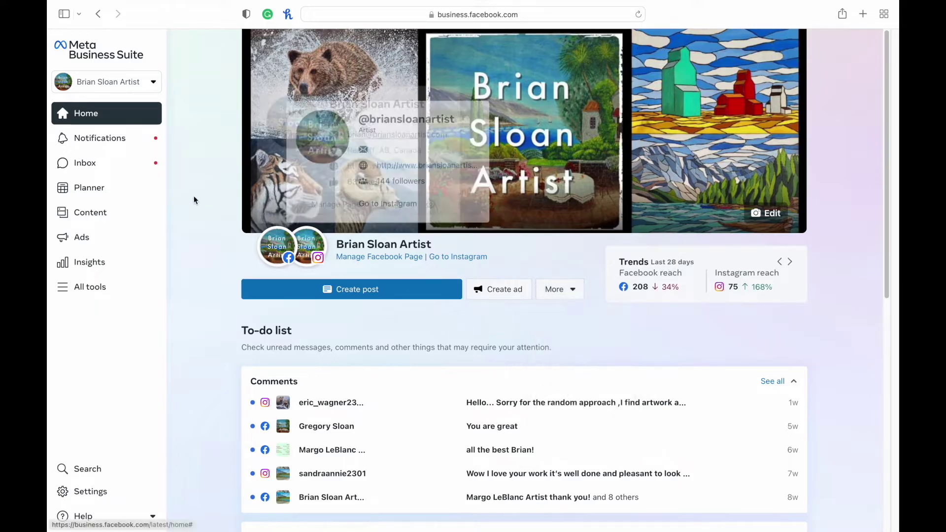
pyautogui.click(120, 195)
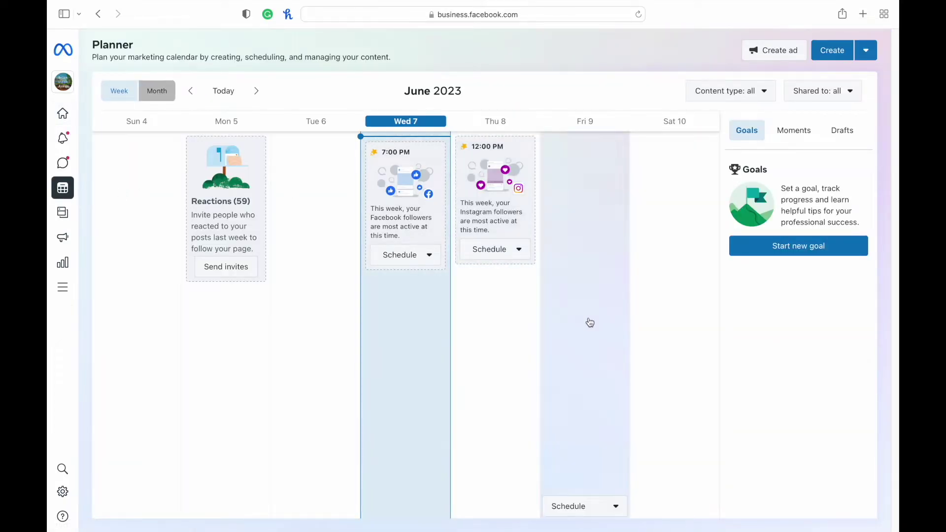
pyautogui.click(616, 507)
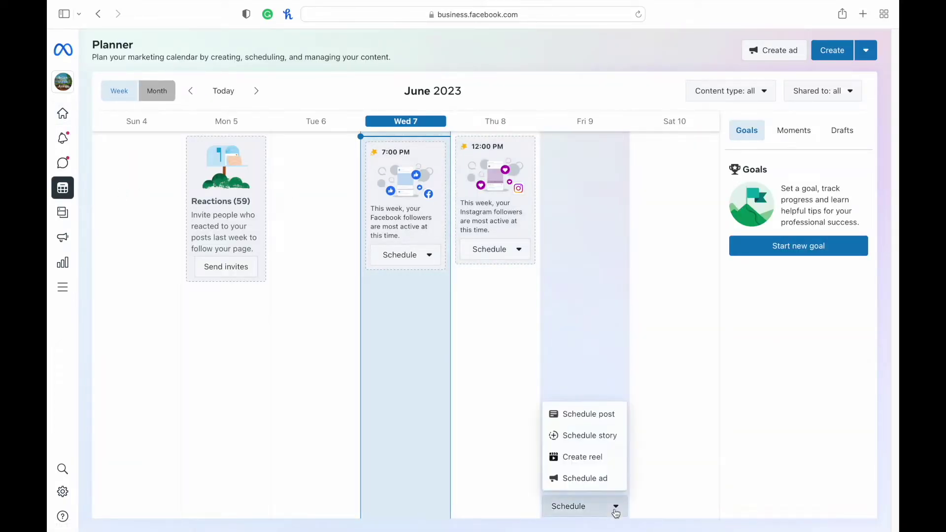
pyautogui.click(597, 457)
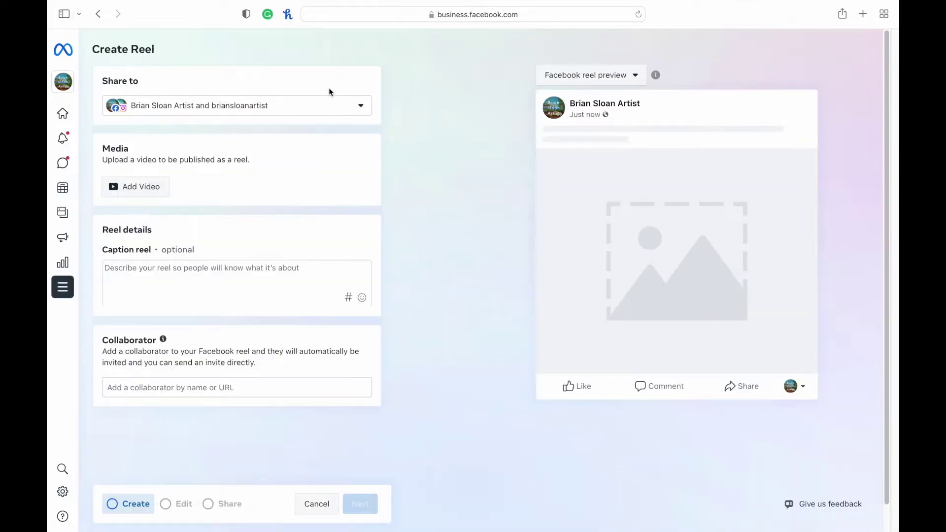
# Share the reel to Instagram only by unchecking the Facebook Page
pyautogui.click(321, 105)
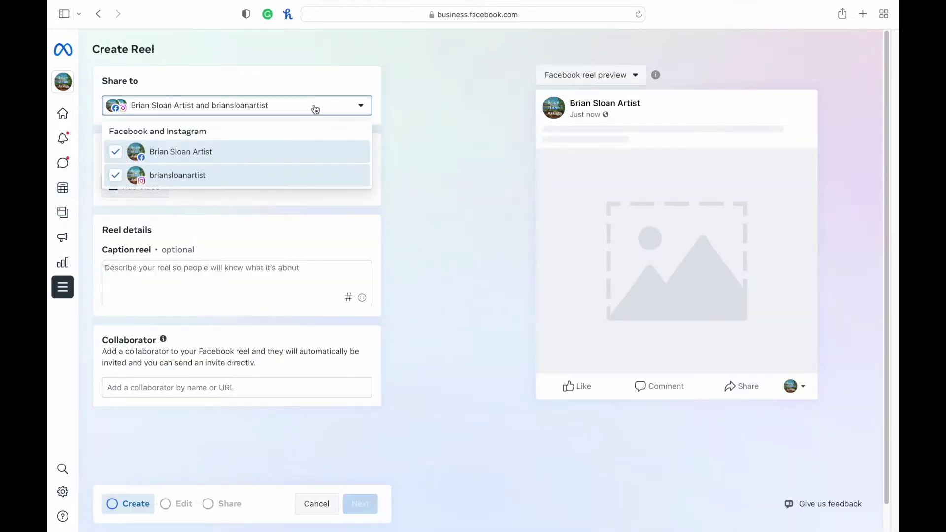
pyautogui.click(136, 159)
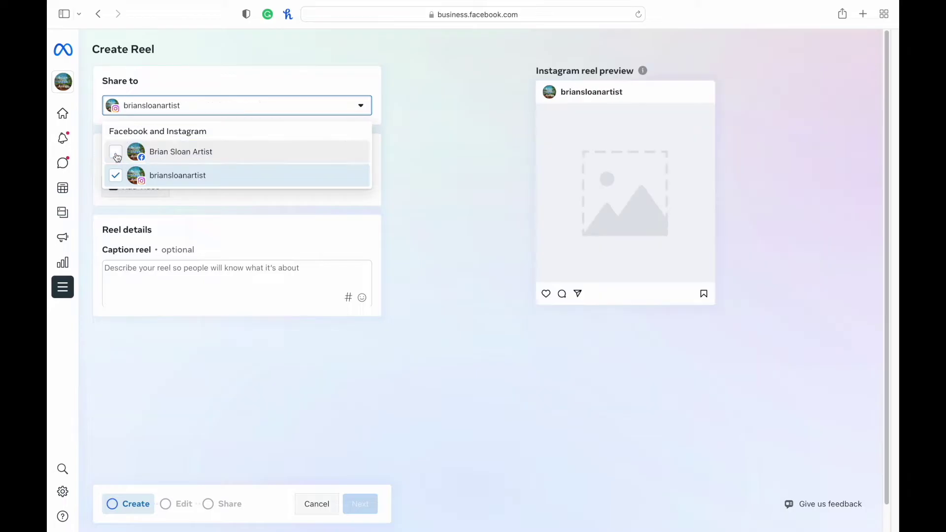
pyautogui.click(427, 162)
# Upload Sunset VR Reel Vertical.mov from Desktop, sorted by date added, as the reel video
pyautogui.click(138, 186)
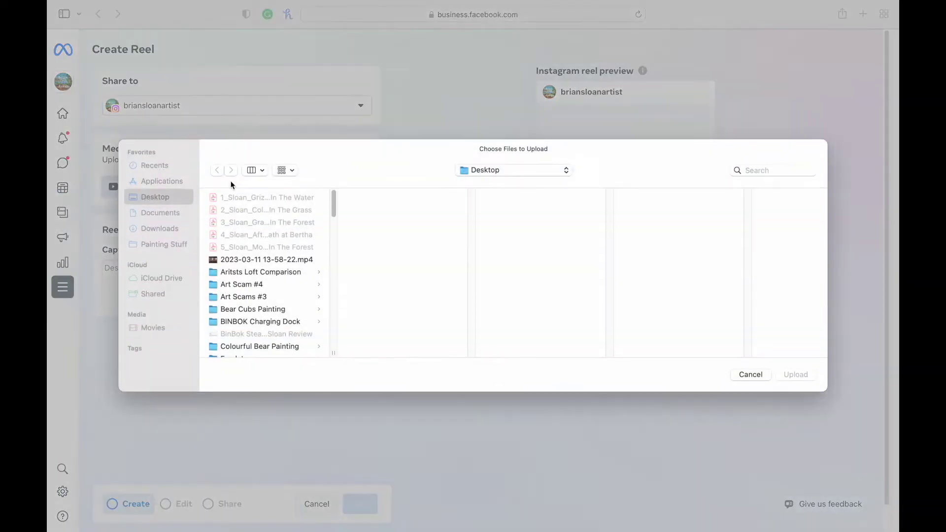
pyautogui.click(256, 170)
pyautogui.click(290, 232)
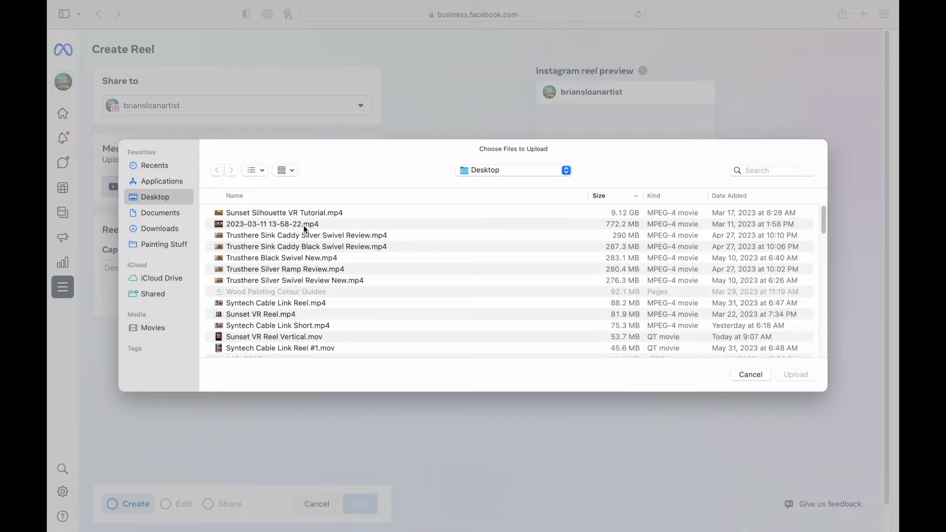
pyautogui.click(730, 196)
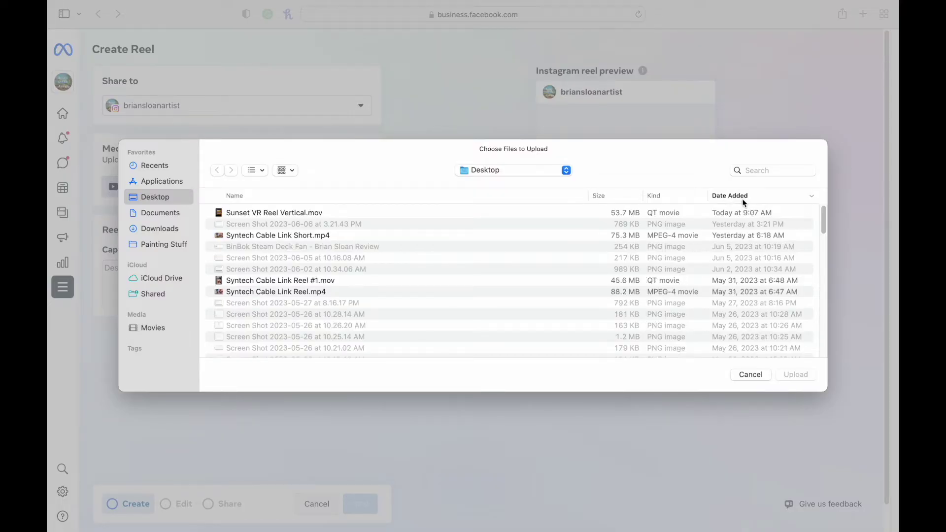
pyautogui.click(260, 215)
pyautogui.doubleClick(261, 217)
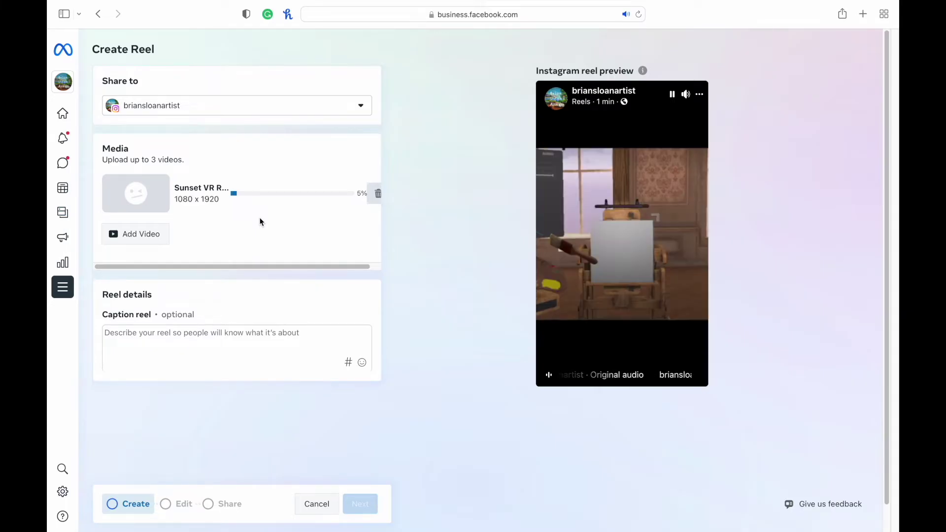
pyautogui.click(203, 335)
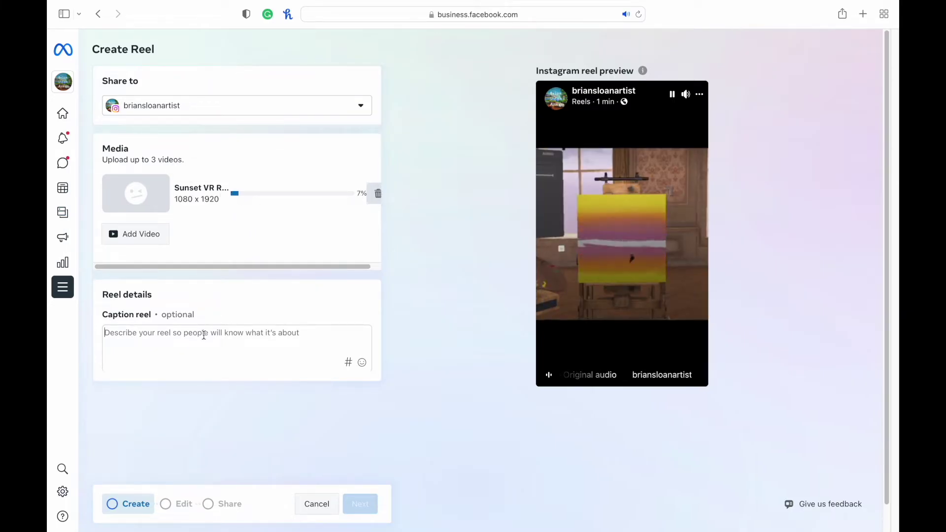
# Caption the reel 'Come paint with me in VR!' with #vermillion #quest2 #virtualreality on a new line
pyautogui.write('Come paint with me in')
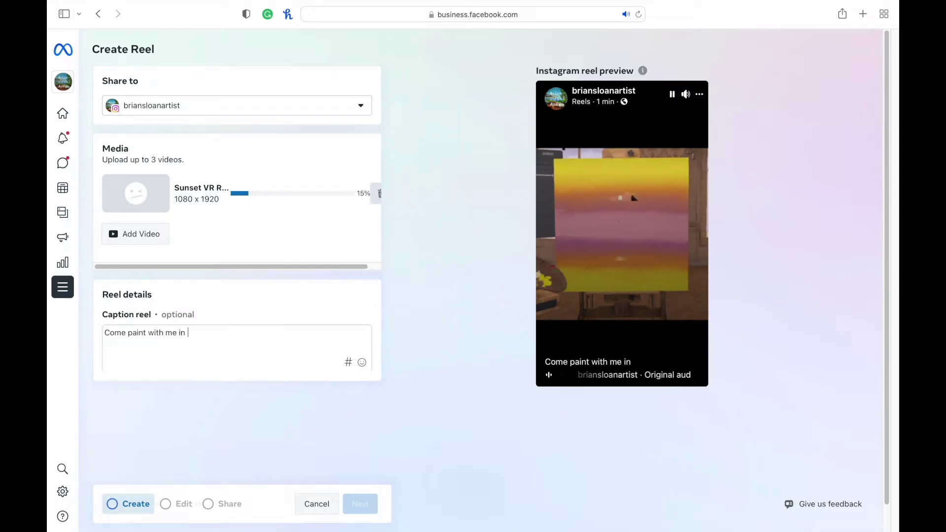
pyautogui.write(' VR!')
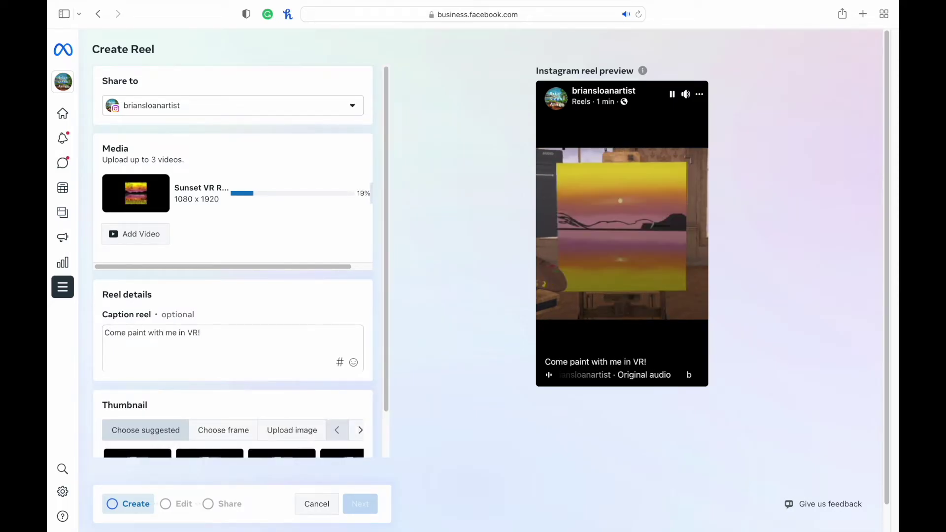
pyautogui.press('Return')
pyautogui.write('#vermillion ')
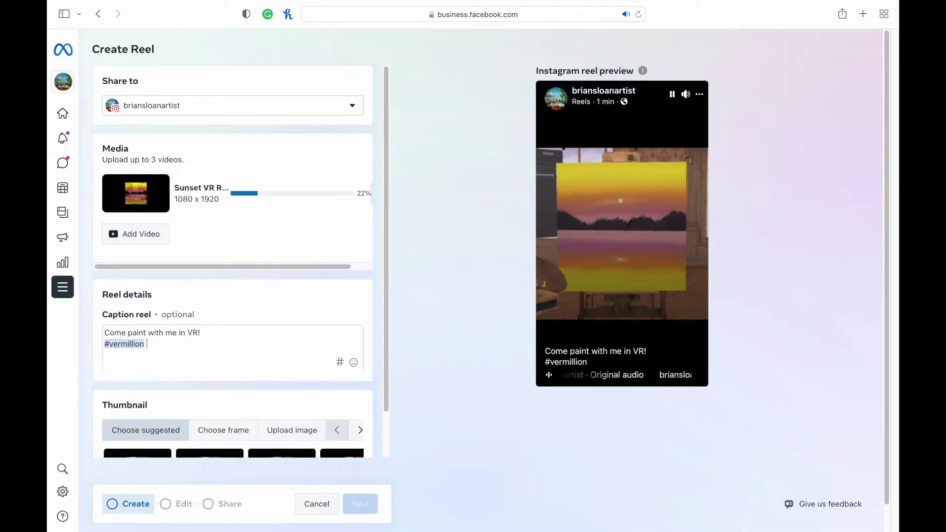
pyautogui.write('#quest2 #virtualreality')
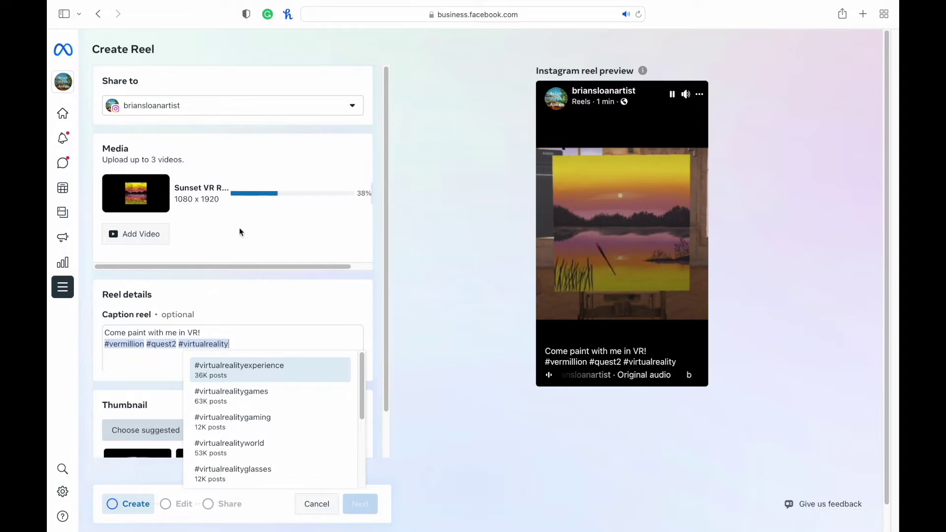
pyautogui.click(444, 213)
pyautogui.scroll(-2, 232, 430)
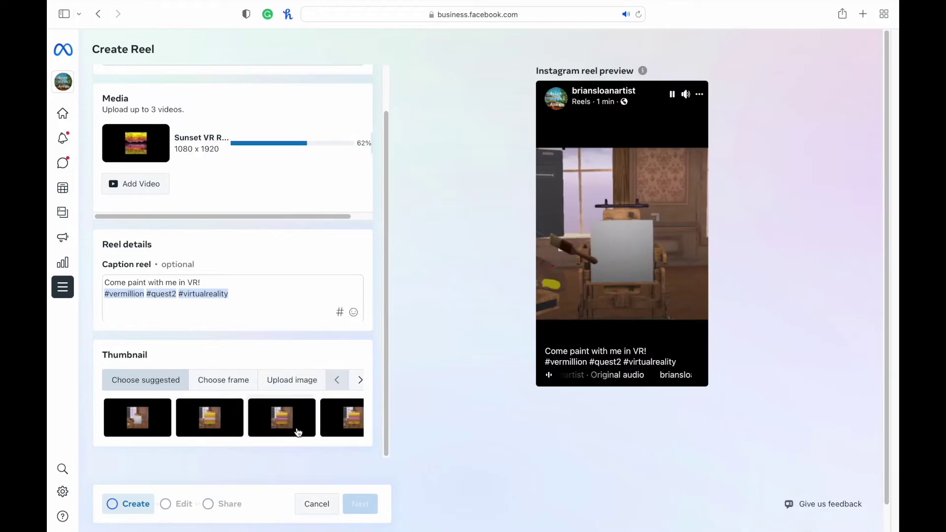
# Pick the fourth suggested frame as thumbnail and proceed to the Edit step
pyautogui.click(348, 417)
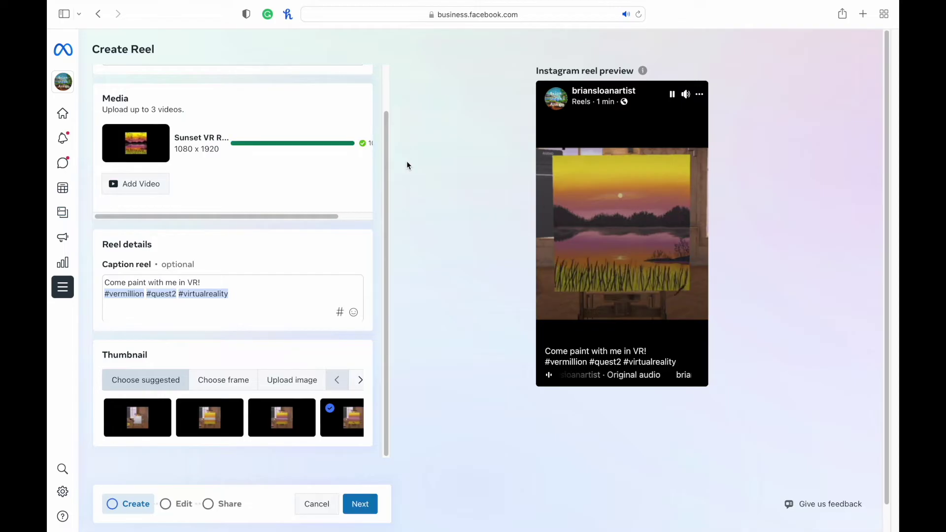
pyautogui.click(365, 507)
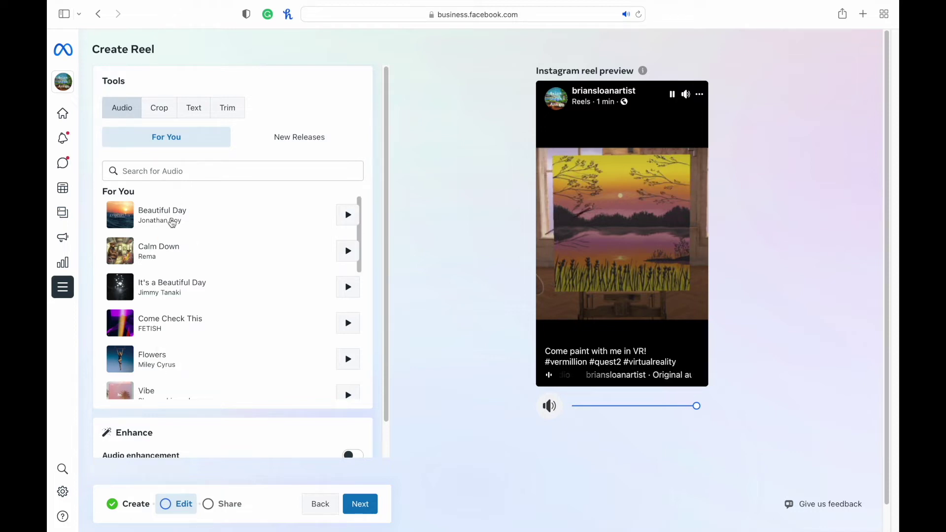
# Browse the new and recommended audio tracks and the crop options
pyautogui.click(292, 144)
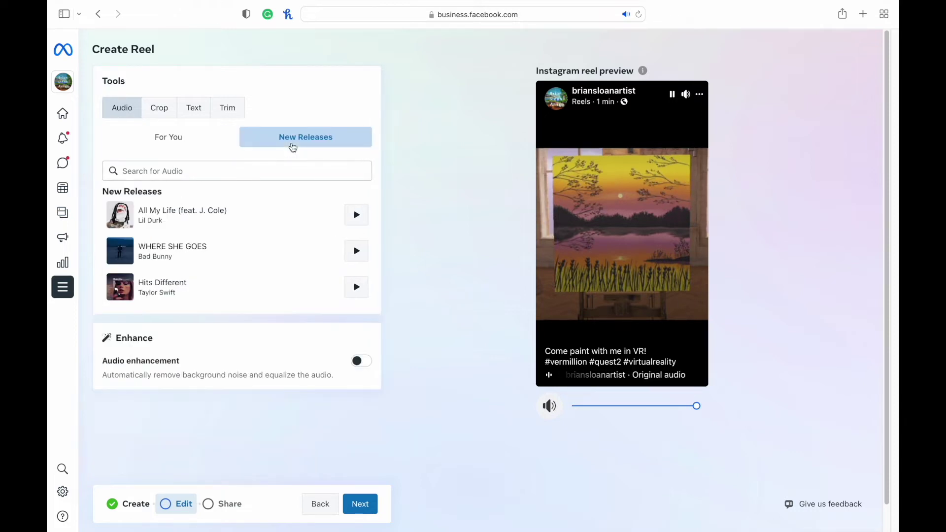
pyautogui.click(168, 136)
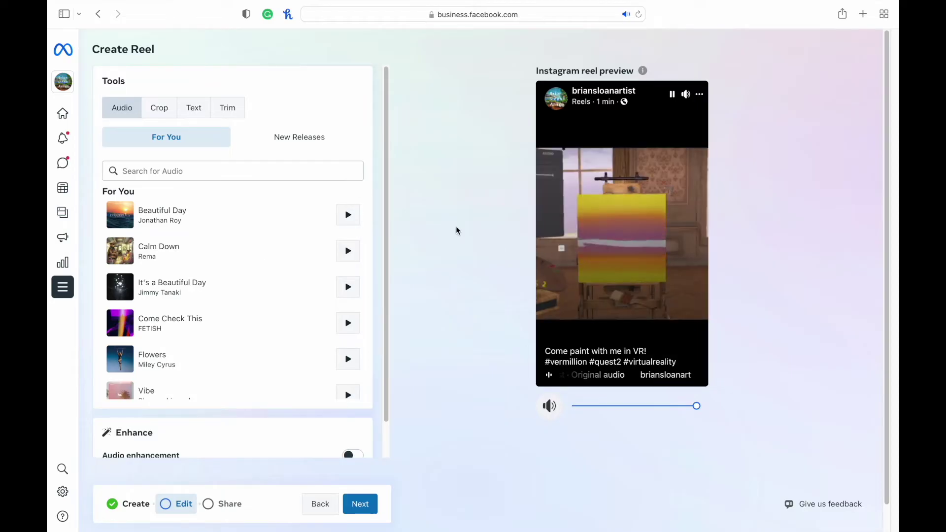
pyautogui.click(159, 107)
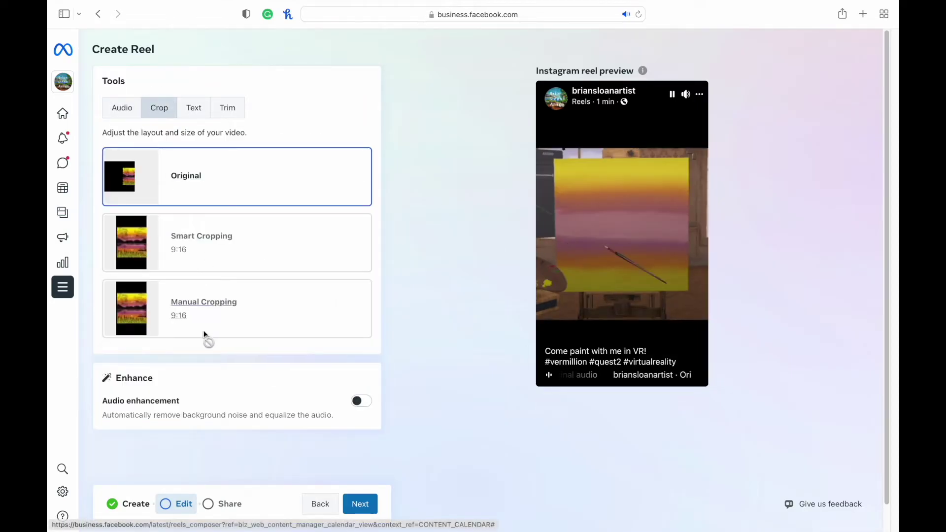
# Add a centered 'Vermillion' text overlay positioned at the top of the reel
pyautogui.click(195, 107)
pyautogui.click(180, 154)
pyautogui.write('Vermillion')
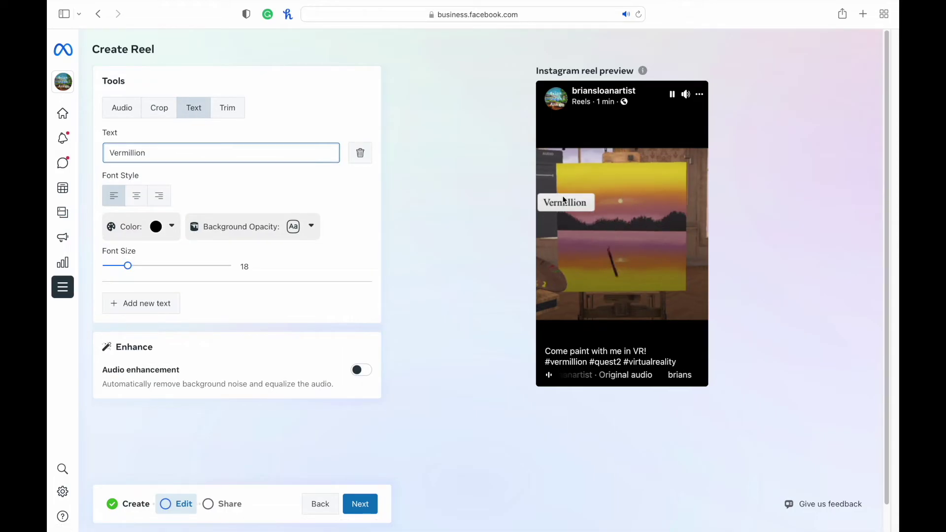
pyautogui.moveTo(565, 200); pyautogui.dragTo(620, 131)
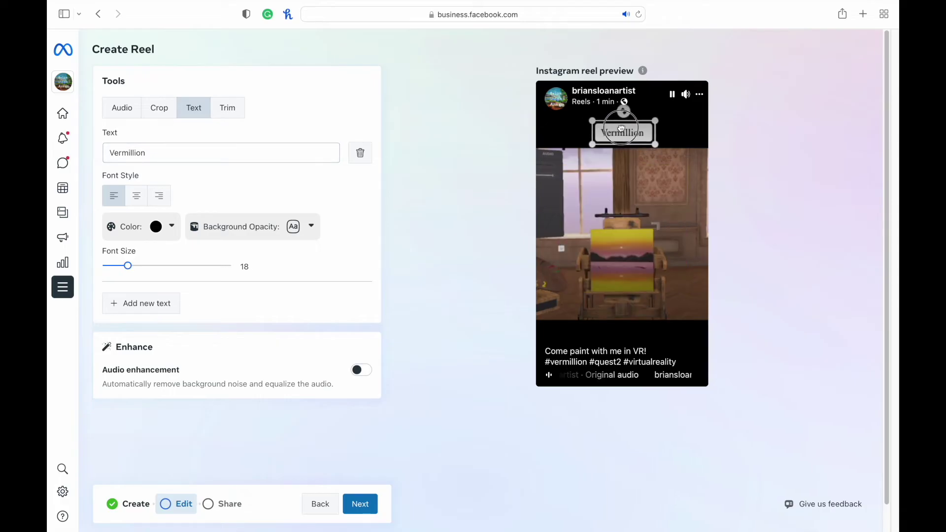
pyautogui.click(137, 195)
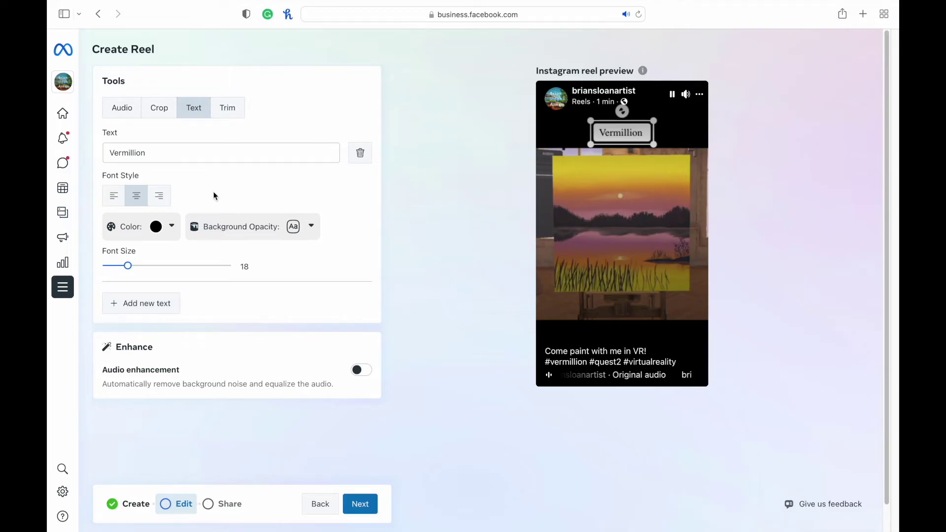
# Review the trim and audio options, then continue to the Share step
pyautogui.click(226, 108)
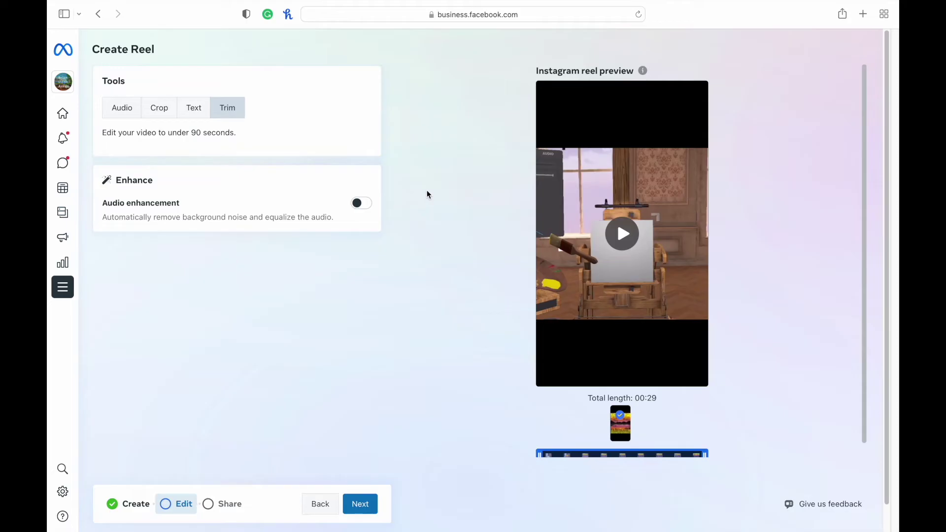
pyautogui.click(117, 116)
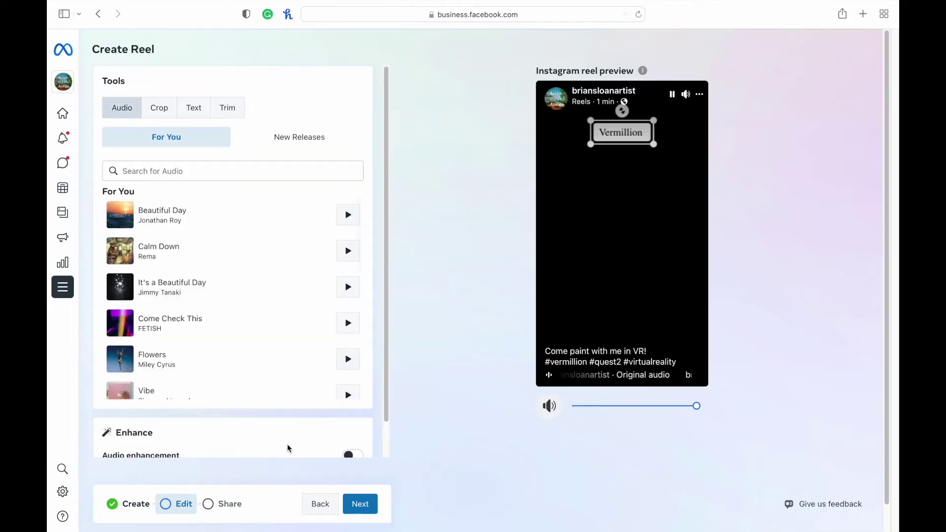
pyautogui.click(356, 505)
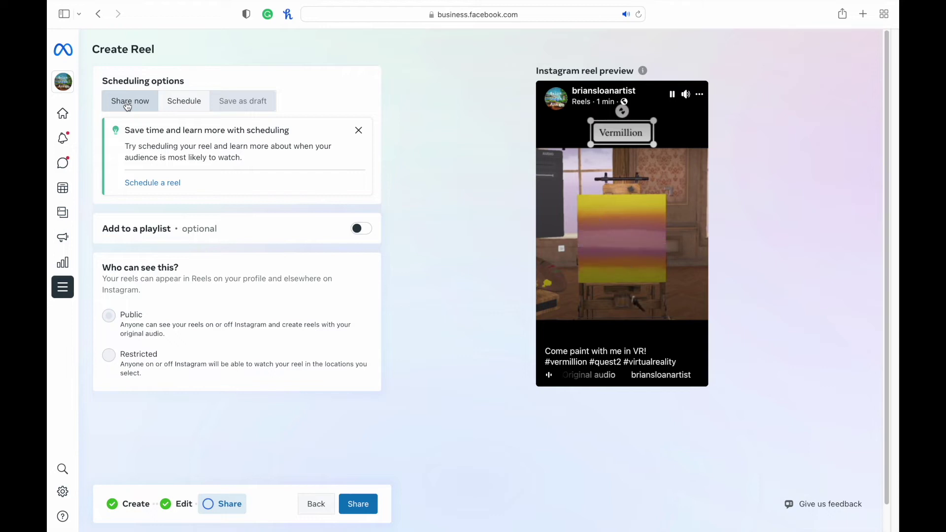
# Schedule the reel for June 9 in the date picker, keeping 10:49 AM
pyautogui.click(183, 101)
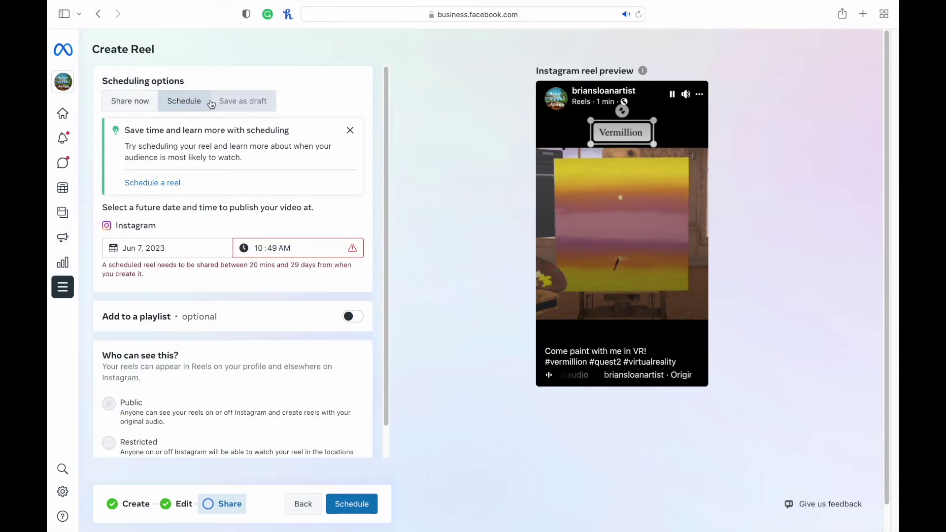
pyautogui.click(127, 101)
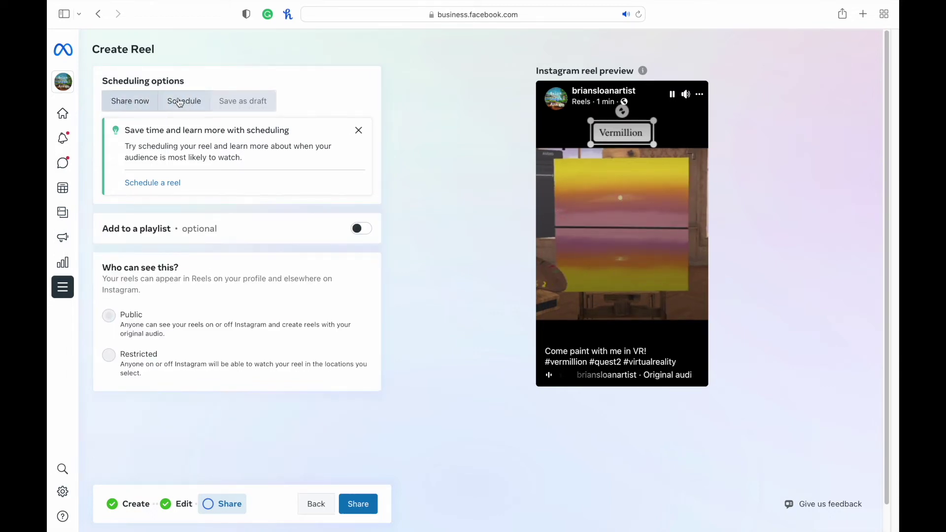
pyautogui.click(184, 101)
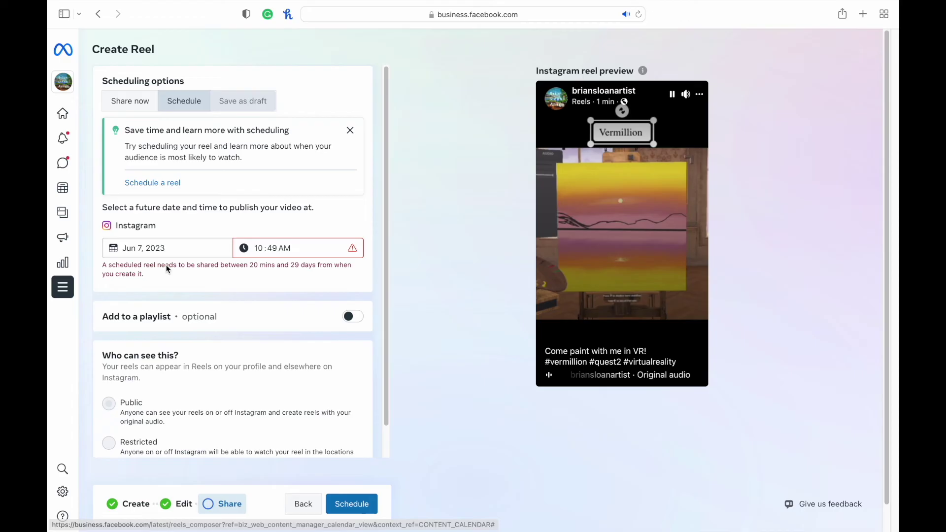
pyautogui.click(189, 251)
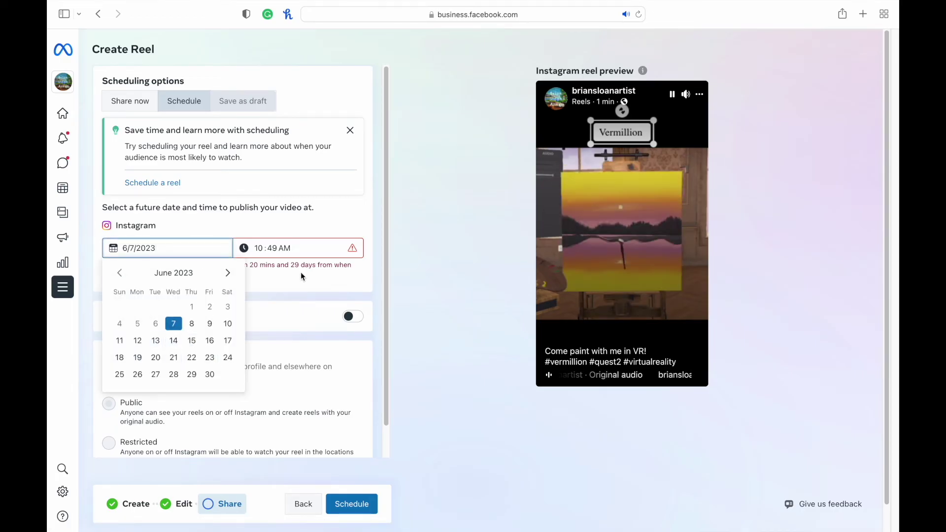
pyautogui.click(282, 250)
pyautogui.click(129, 101)
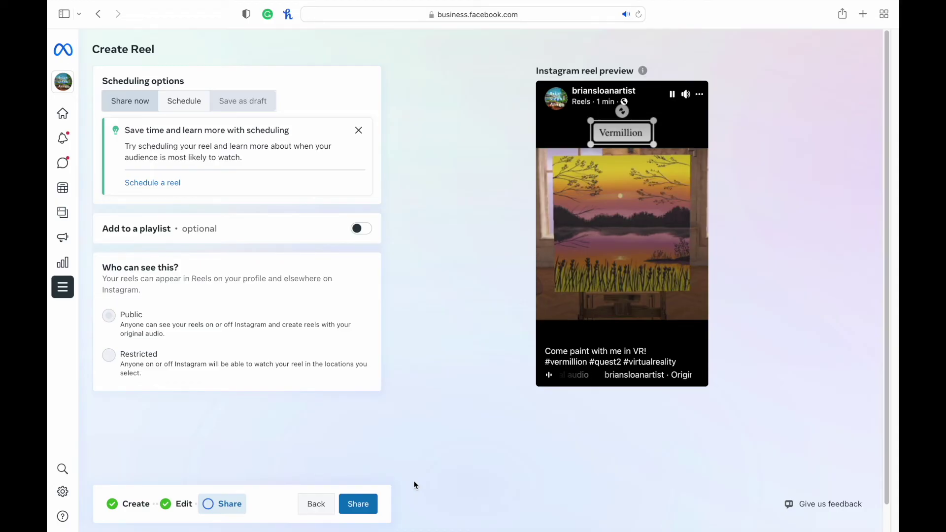
pyautogui.click(183, 100)
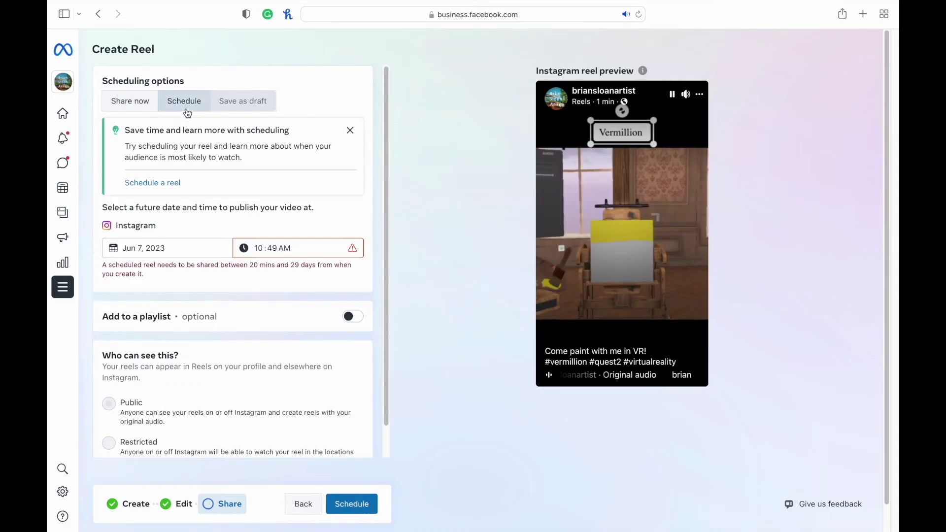
pyautogui.click(193, 251)
pyautogui.click(210, 324)
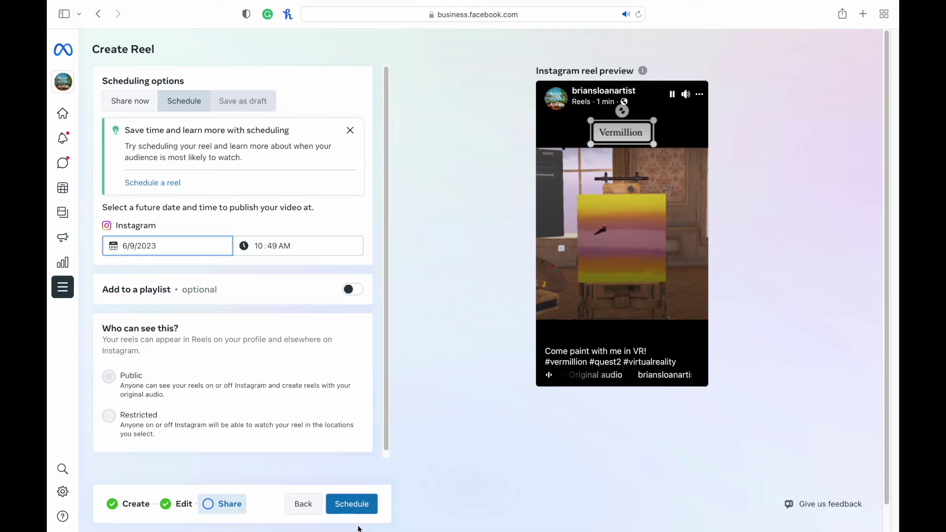
pyautogui.click(370, 507)
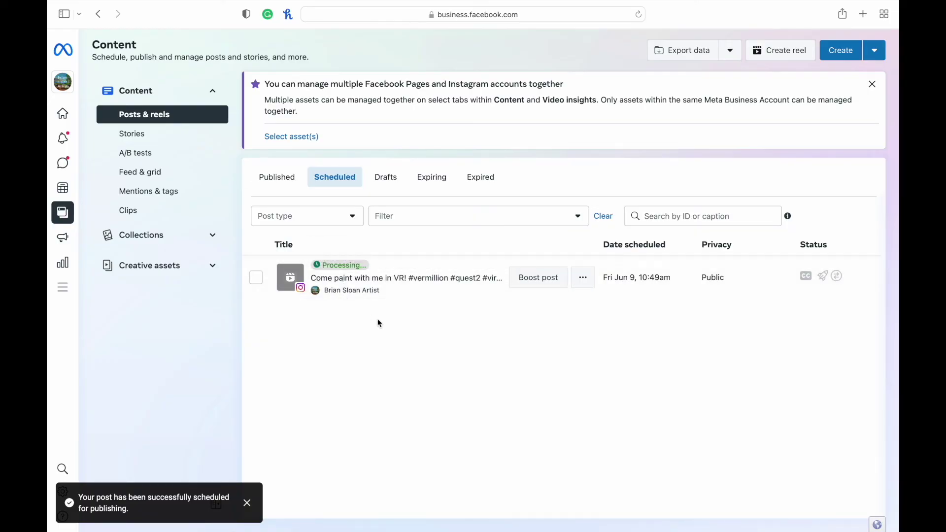
# Go to the Planner from the Scheduled list showing the Jun 9, 10:49am reel
pyautogui.moveTo(64, 190)
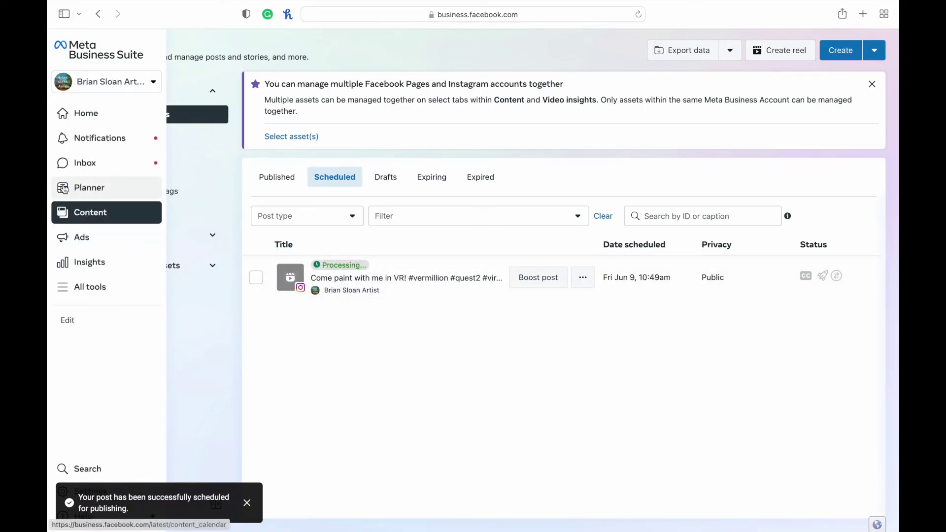
pyautogui.click(65, 189)
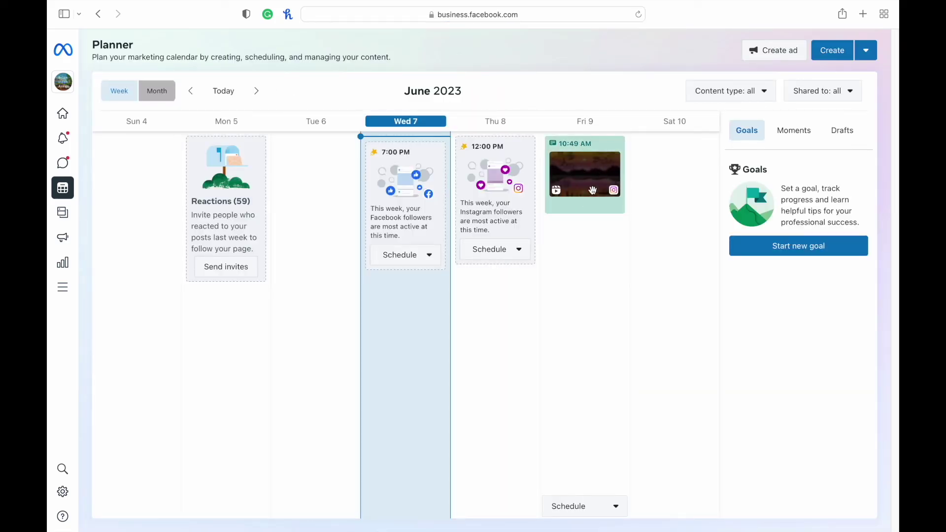
# Inspect the Fri 9 reel's post details and options menu, then close them
pyautogui.click(593, 190)
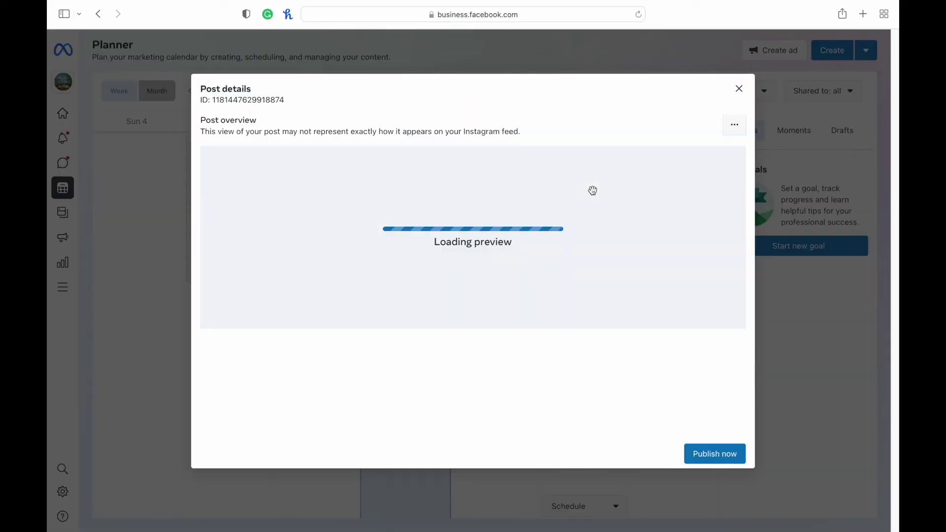
pyautogui.click(728, 125)
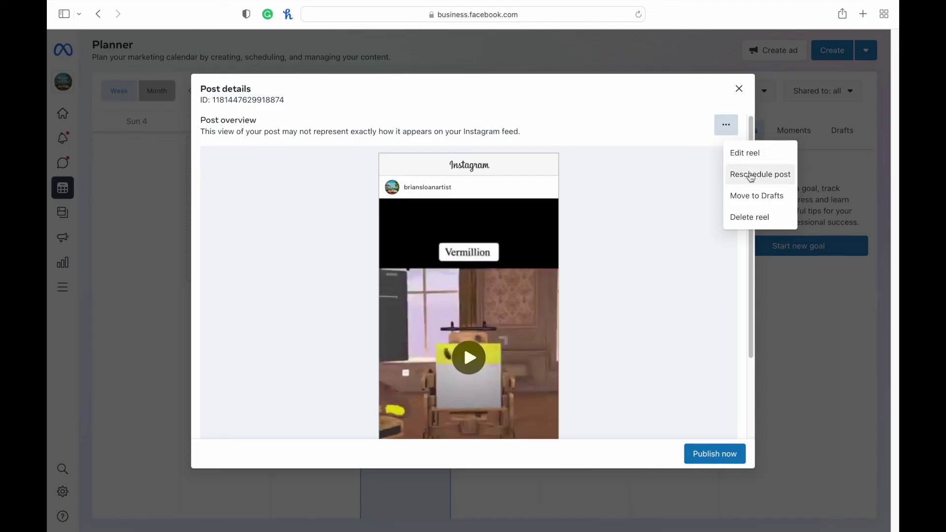
pyautogui.click(713, 111)
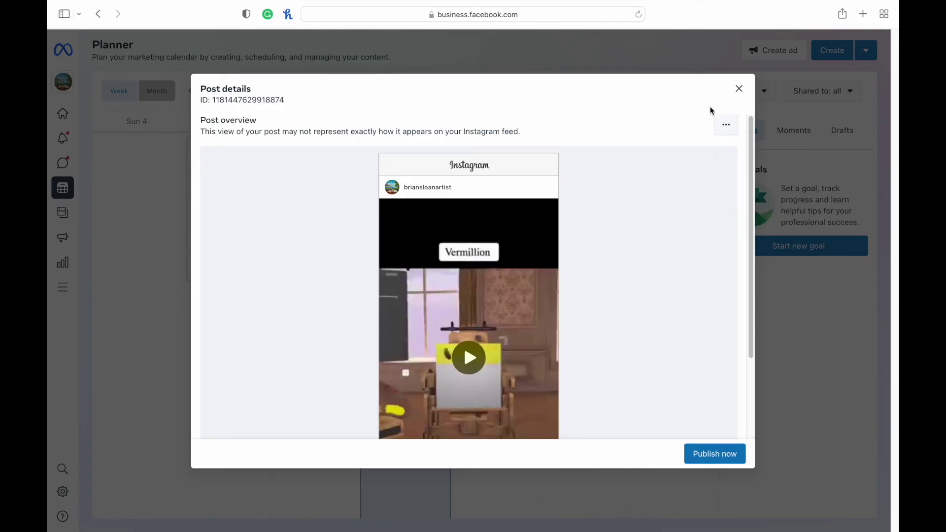
pyautogui.click(743, 92)
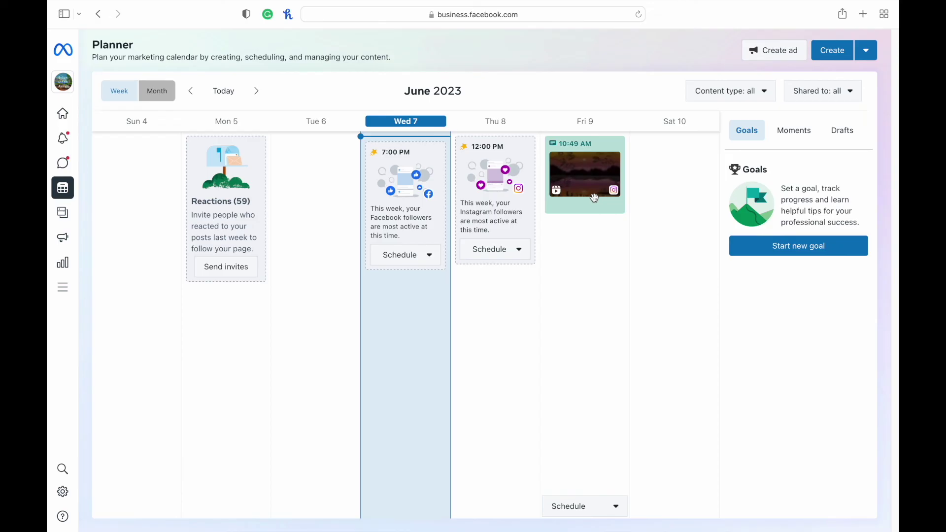